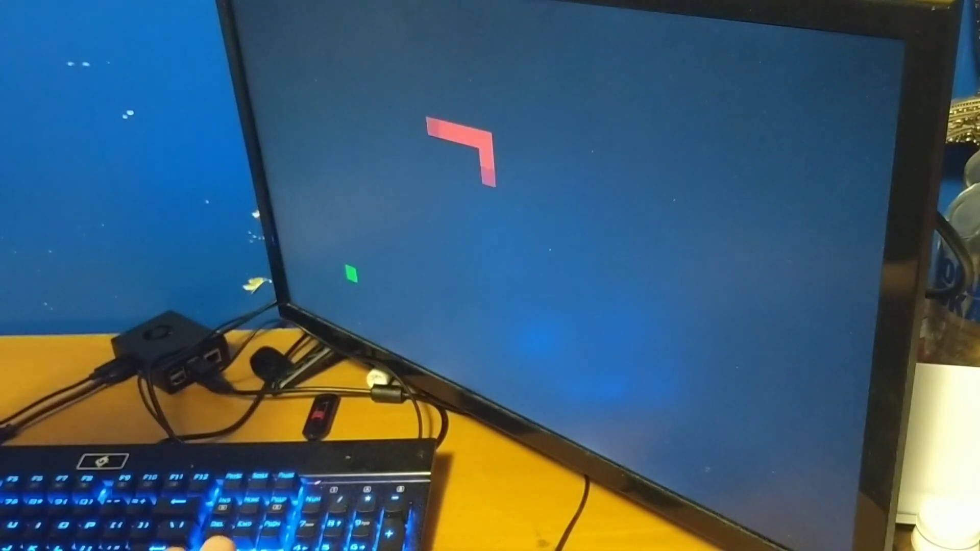
# Step: Turn the red snake left along the bottom toward the green food with the Left arrow
pyautogui.press('Left')
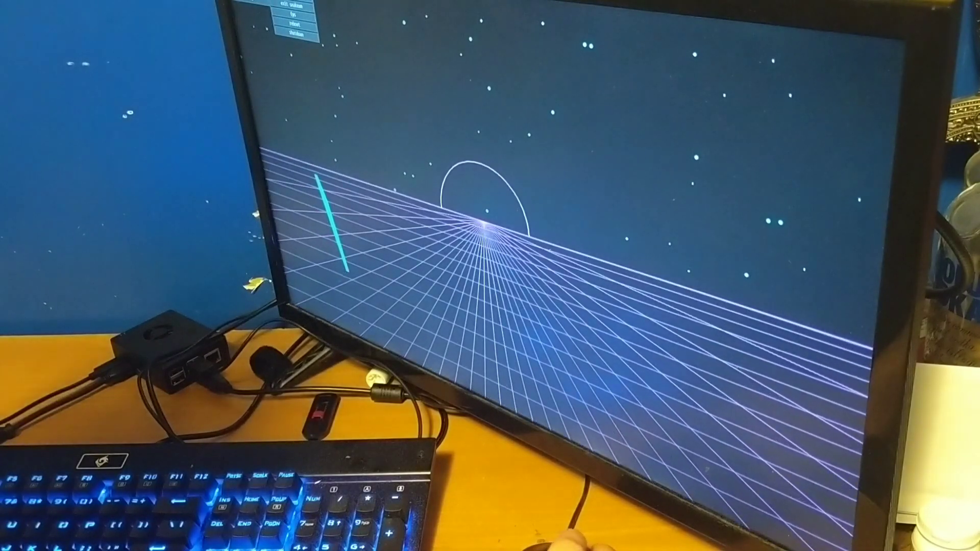
# Step: Launch the piano app from the launcher menu and drag its window further onto the screen
pyautogui.press('Escape')
pyautogui.click(292, 5)
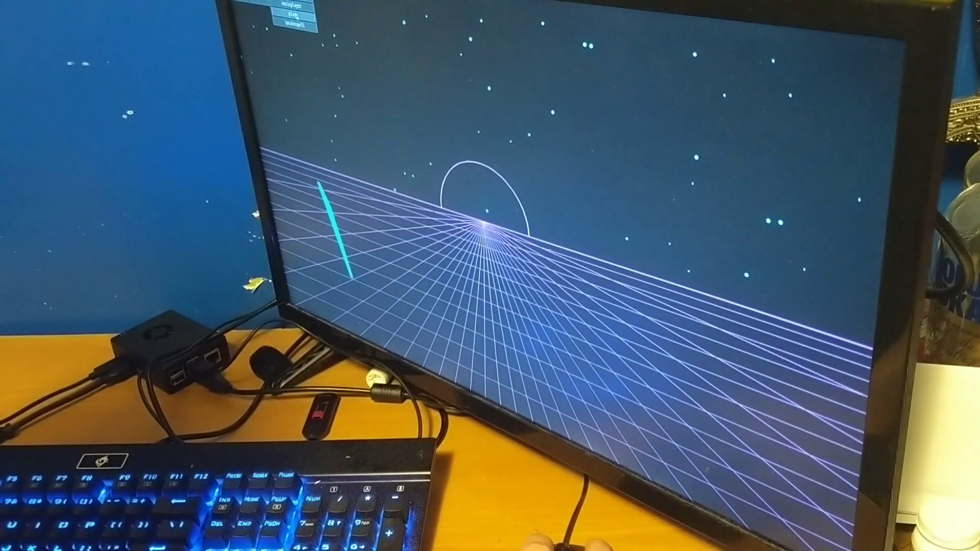
pyautogui.click(293, 23)
pyautogui.moveTo(320, 31); pyautogui.dragTo(373, 54)
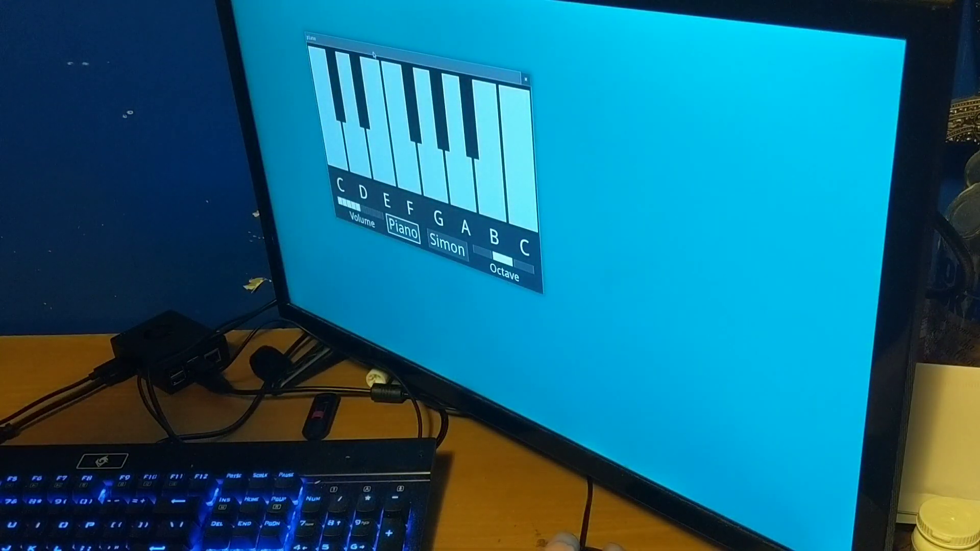
# Step: Play the notes C, D, E and F with the A, S, D and F keys
pyautogui.press('a')
pyautogui.press('s')
pyautogui.press('d')
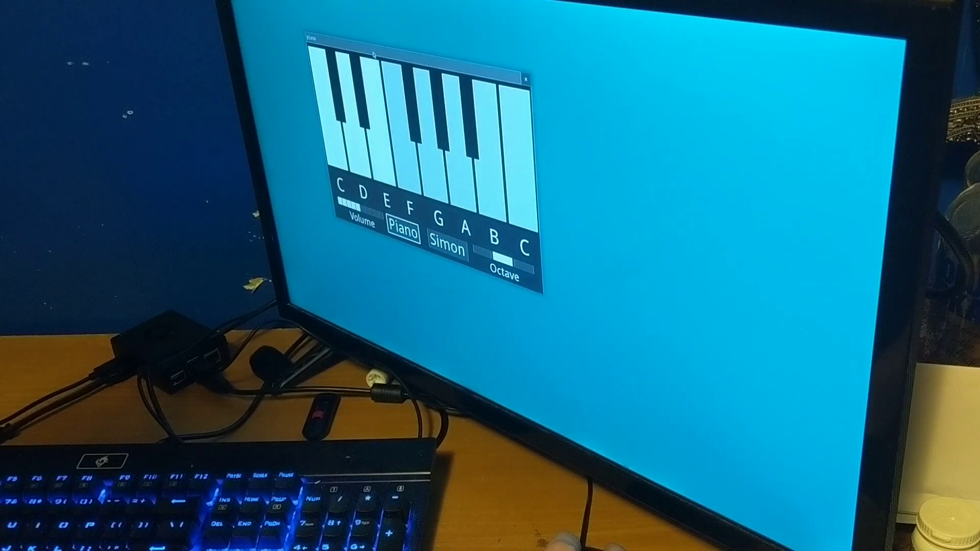
pyautogui.press('f')
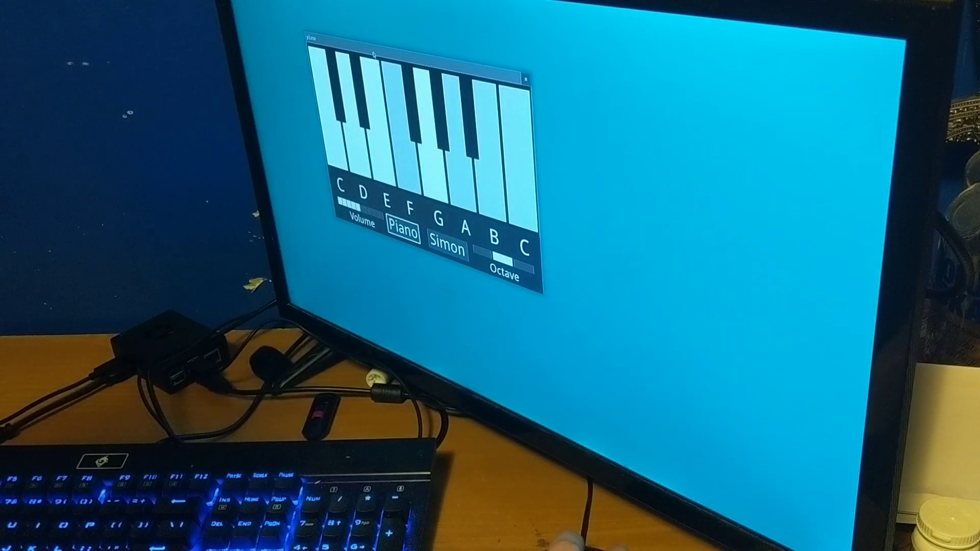